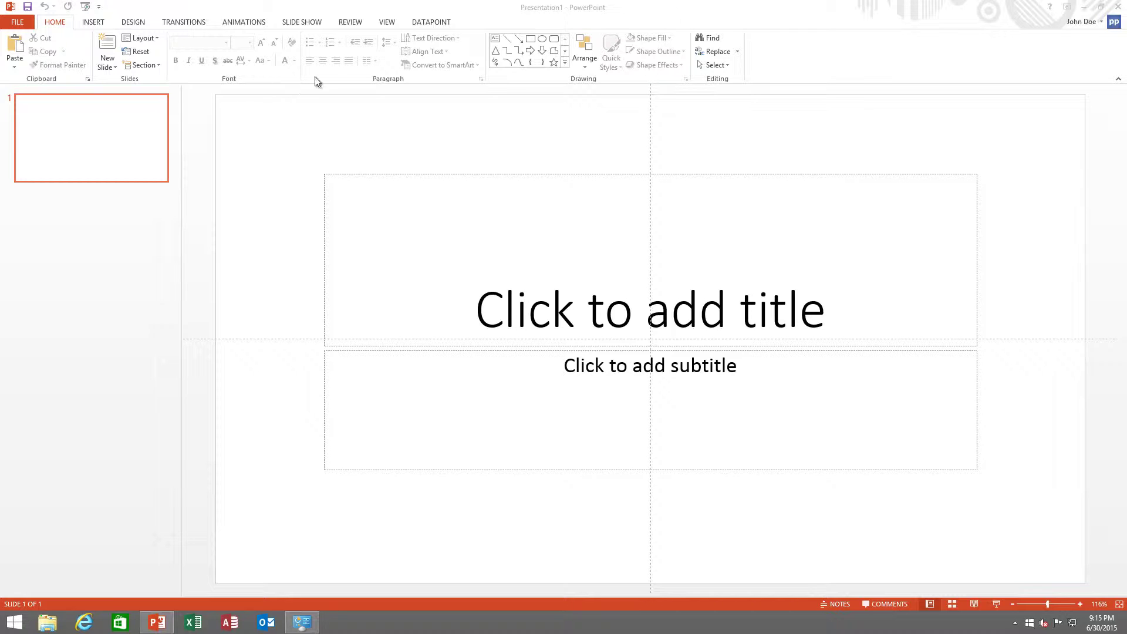
Step: Show DataPoint's data connection list and choose MySQL as the connection type
click(438, 24)
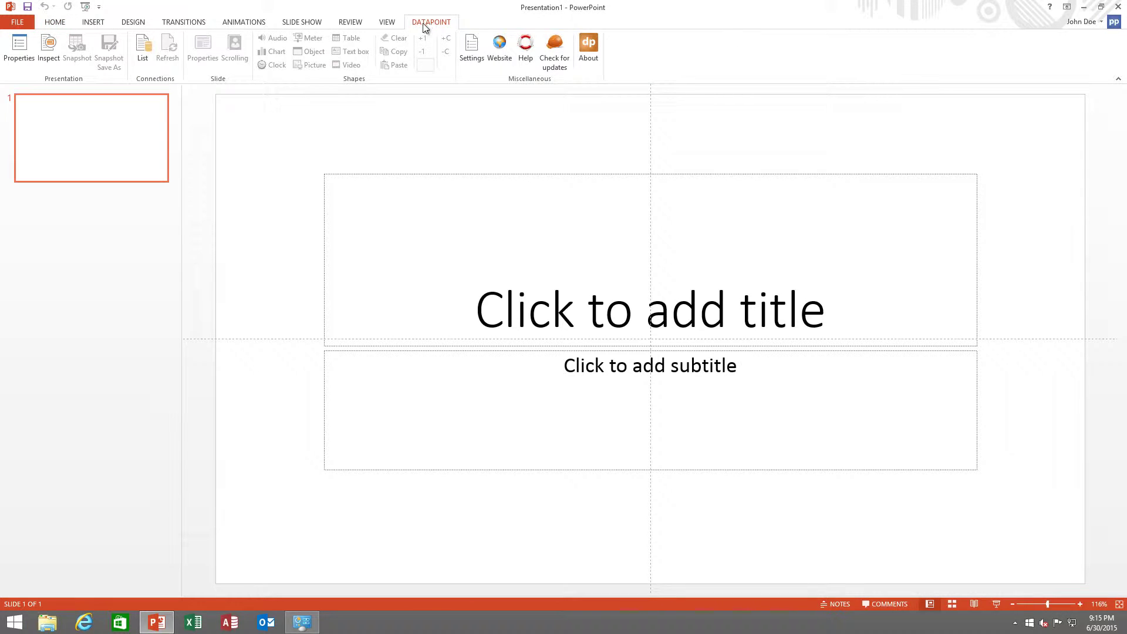
click(143, 46)
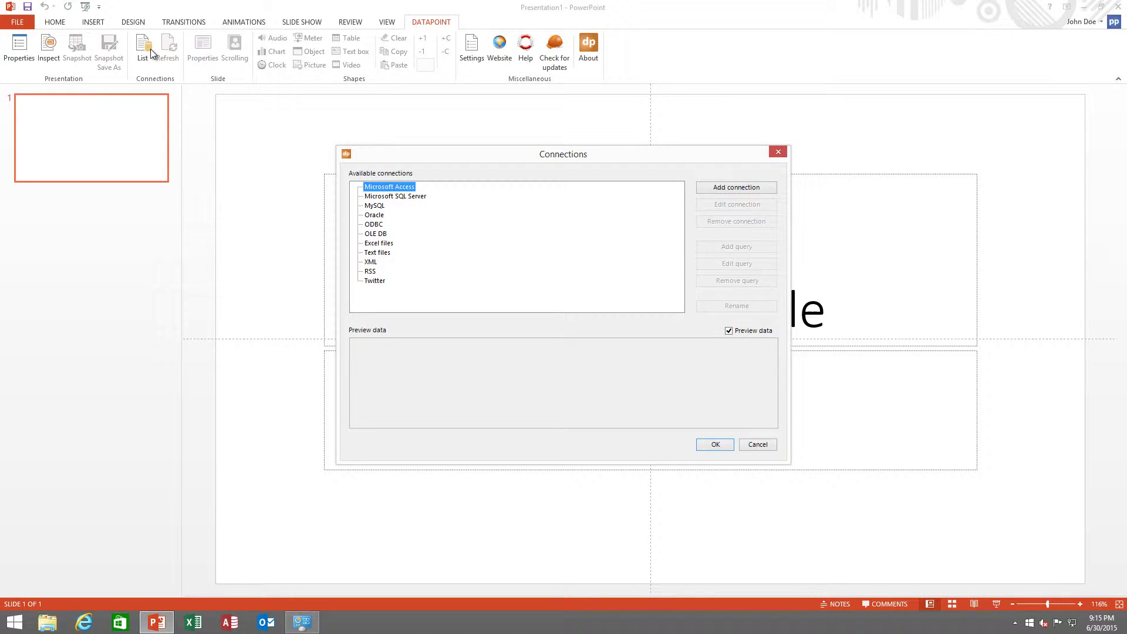
click(376, 206)
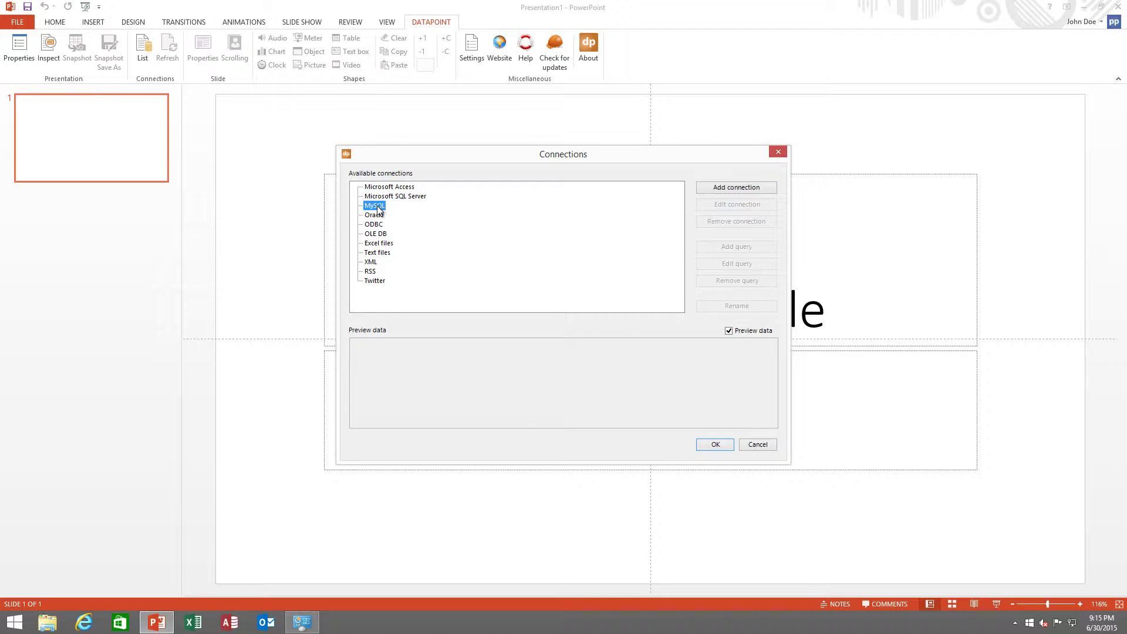
Step: Add a MySQL connection with server, username, password and database, test it, and save
click(719, 188)
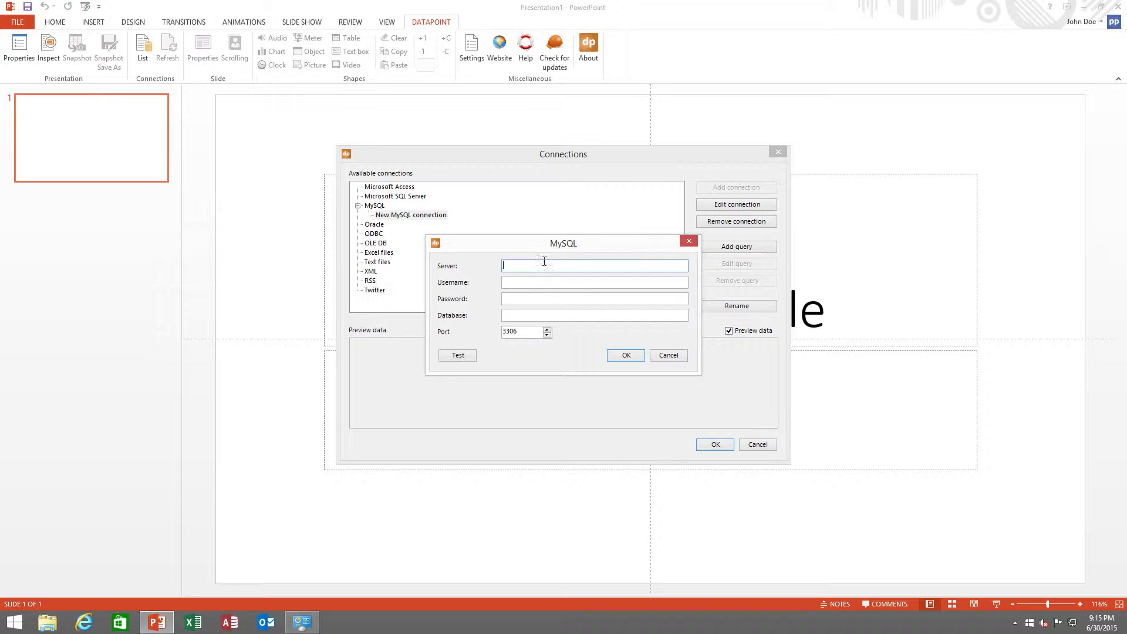
text(fre140)
text(4307106724)
text(.db.1219)
text(6901.hosted)
text(resource.com)
key(Tab)
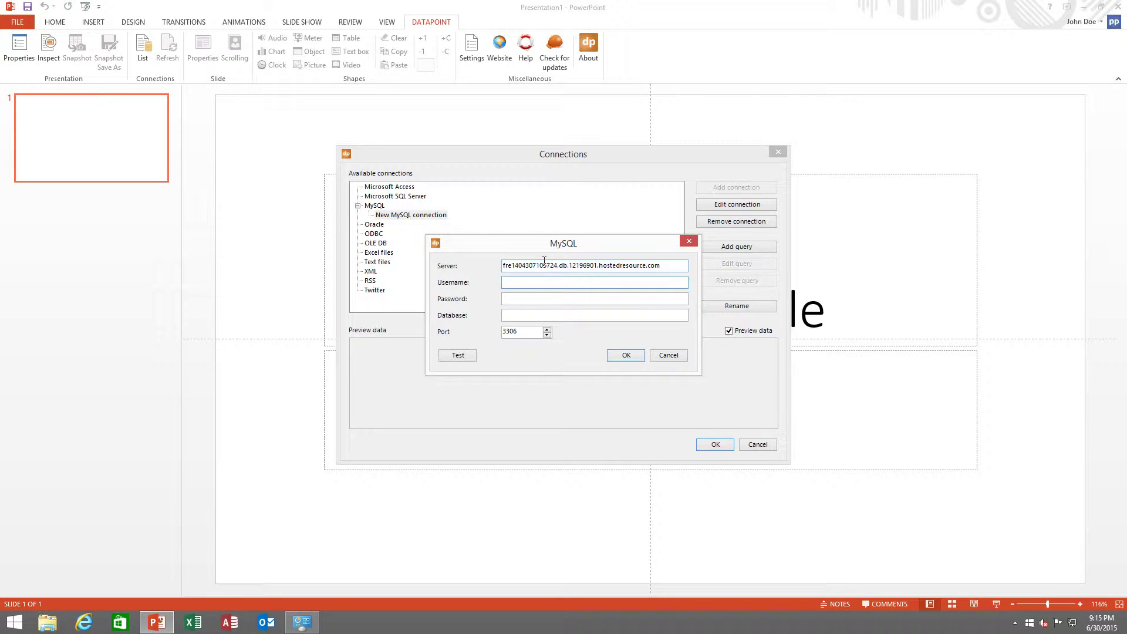
text(fre140430)
text(7105724)
text(*)
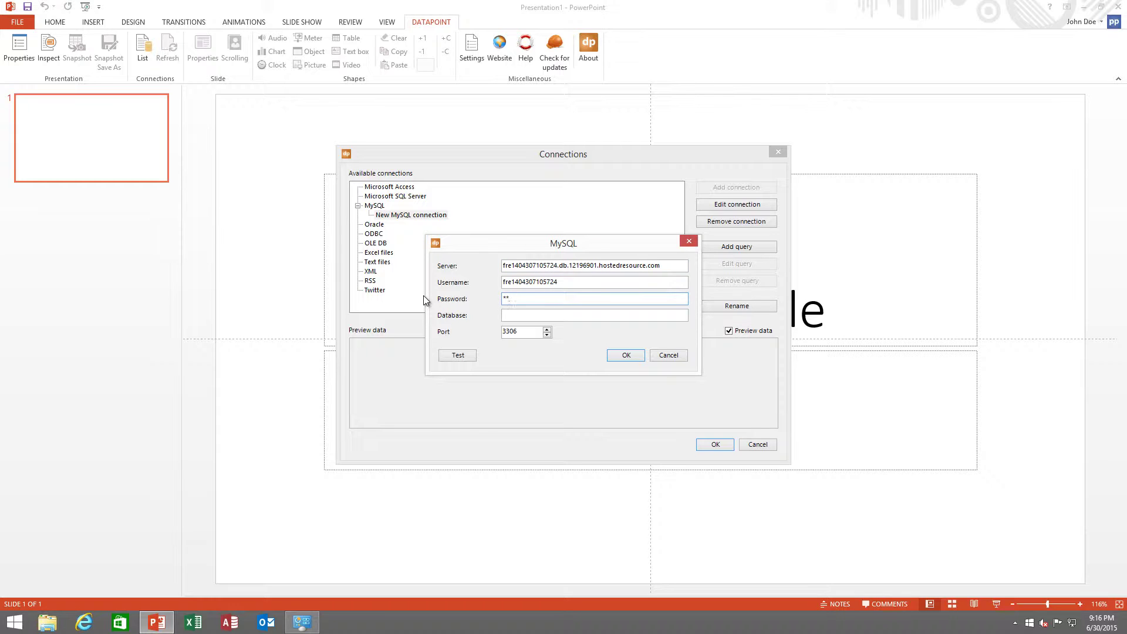
text(***)
text(*****)
key(Tab)
text(fre1404)
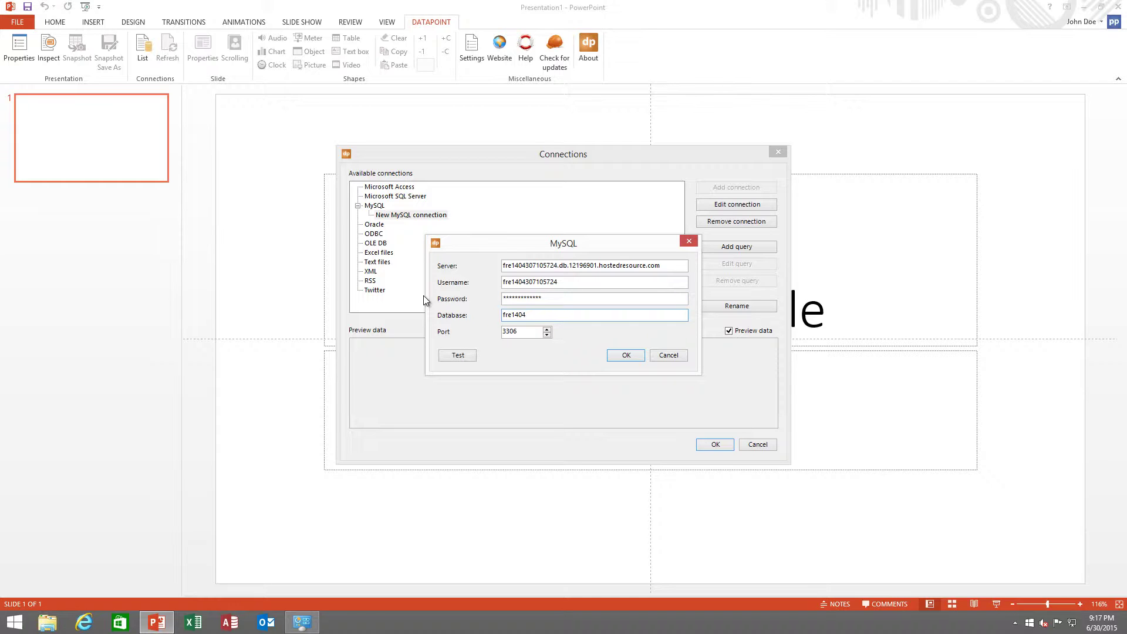
text(307105724)
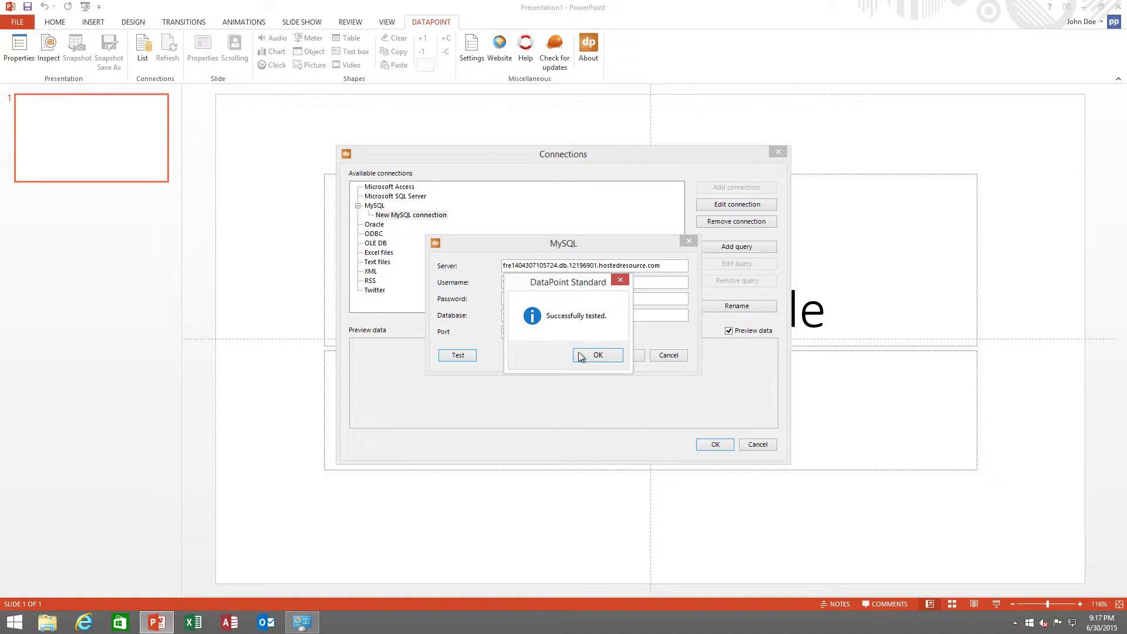
click(586, 355)
click(626, 355)
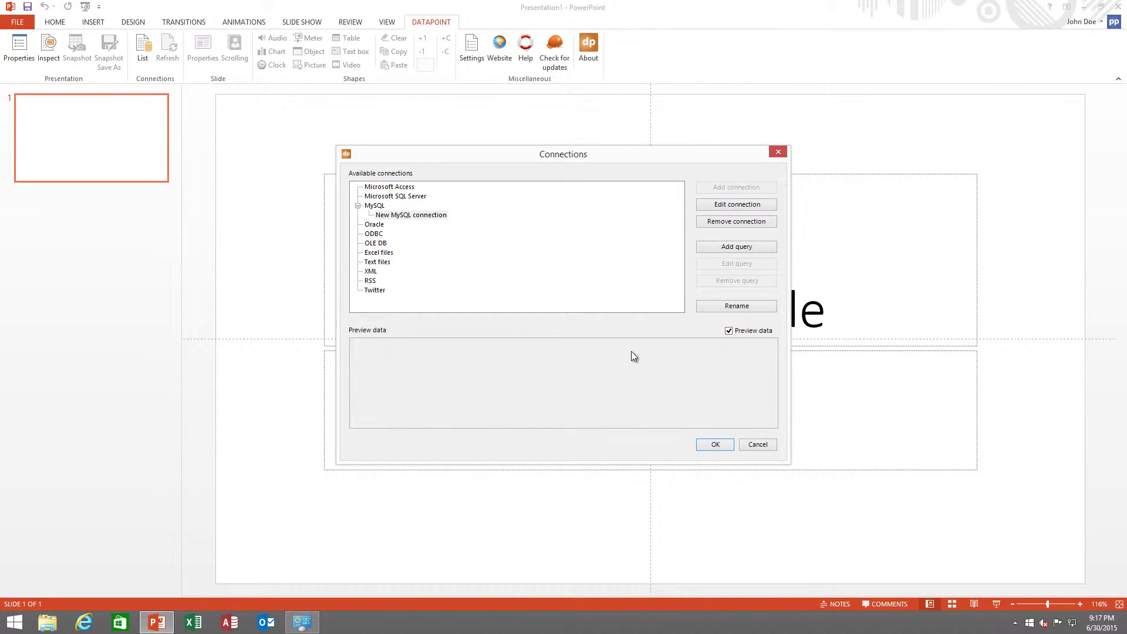
Step: Add a query on the wp_posts table and switch it to custom SQL
click(721, 247)
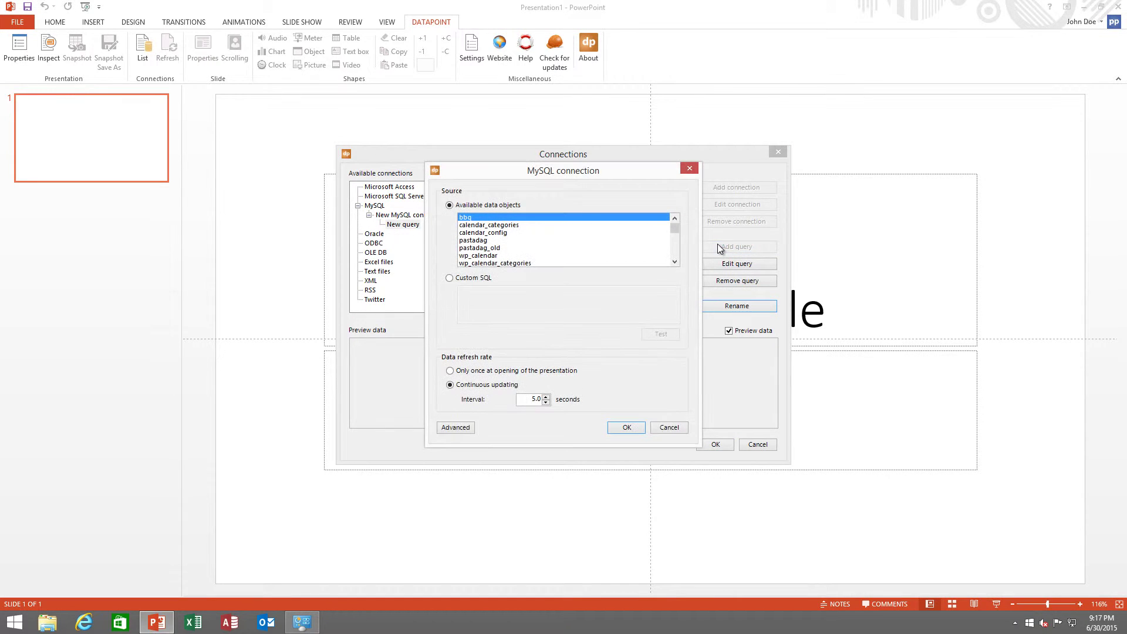
scroll(665, 233, down, 2)
scroll(673, 251, down, 2)
scroll(673, 250, down, 2)
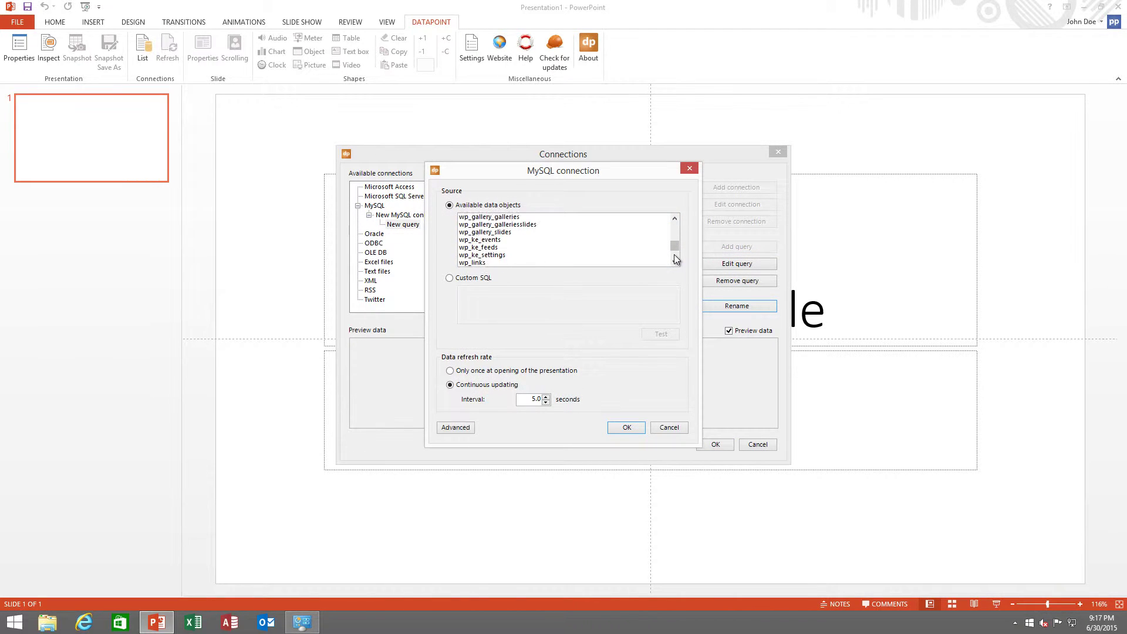
scroll(675, 256, down, 2)
scroll(675, 257, down, 1)
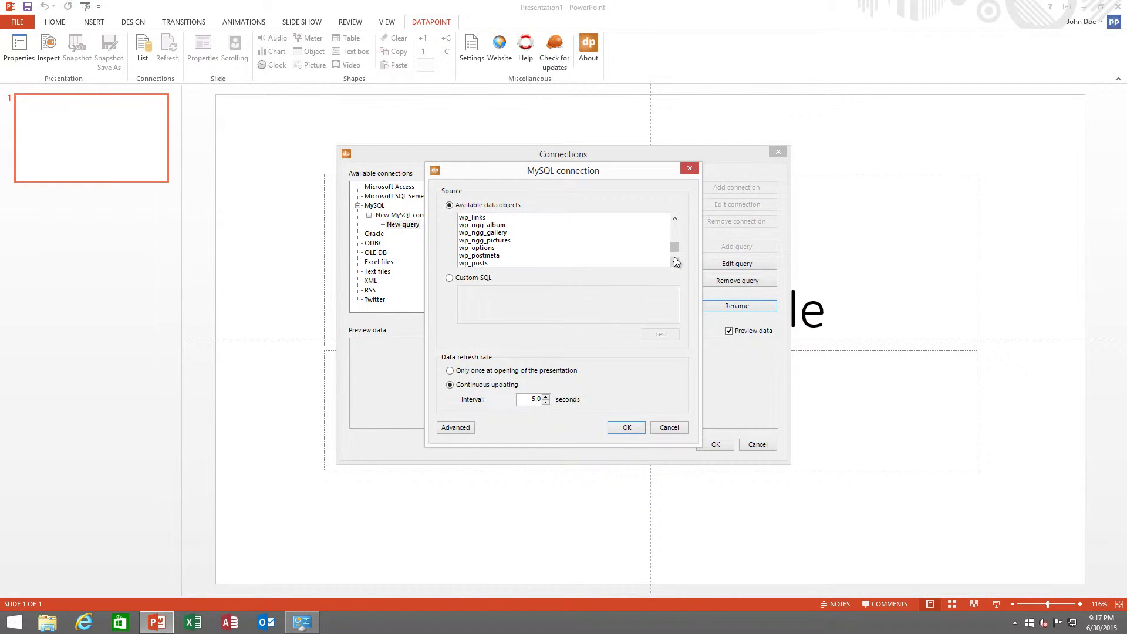
click(479, 263)
click(480, 295)
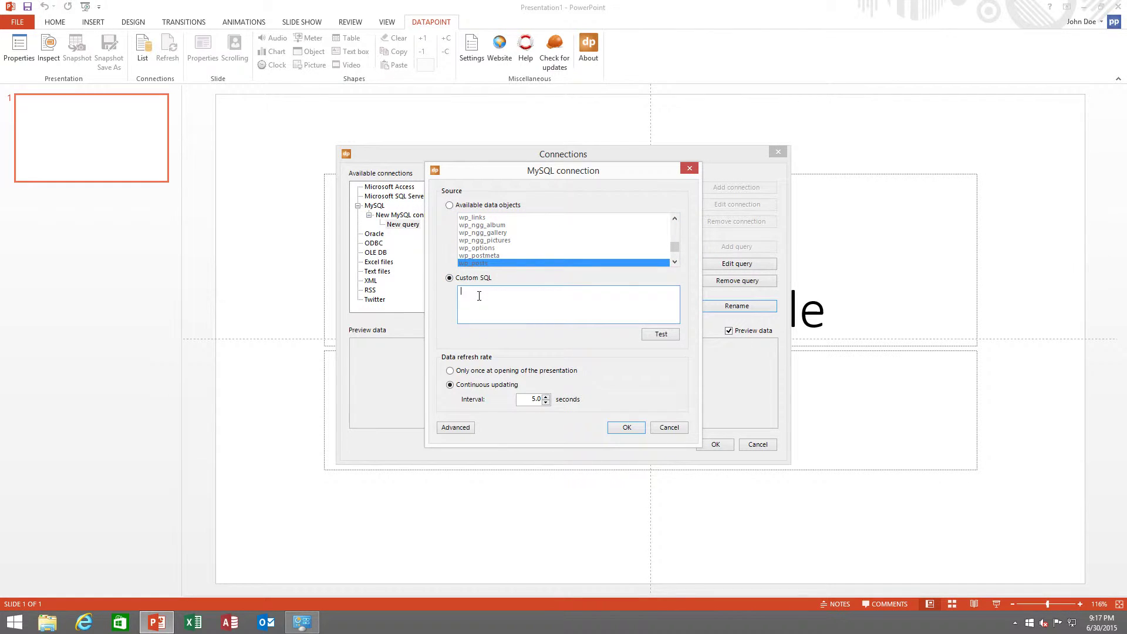
text(select)
text( * from wp_)
text(posts where p)
text(ost_content is )
text(not null an)
text(d post_content)
text( <>)
Step: Test the custom query for non-empty posts and confirm the query settings
click(656, 335)
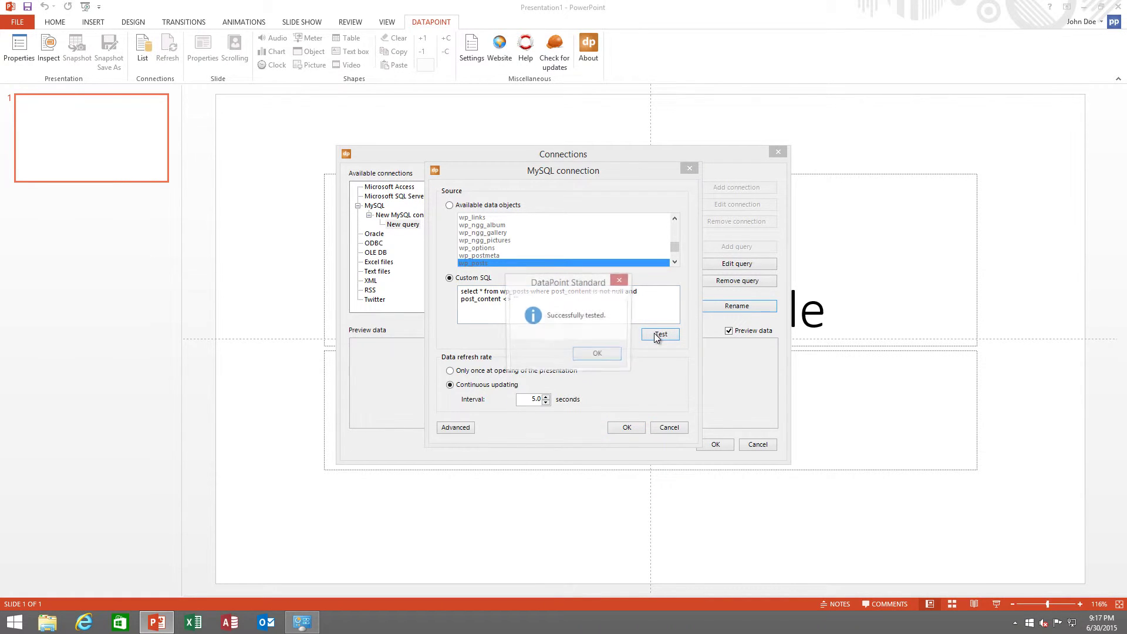
click(597, 353)
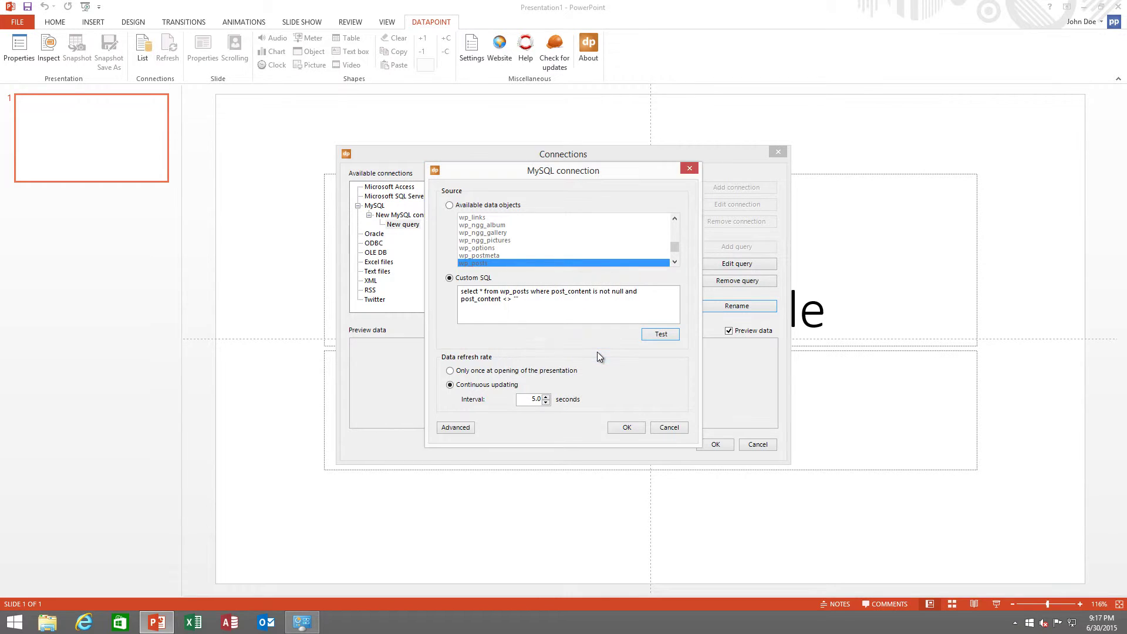
click(625, 428)
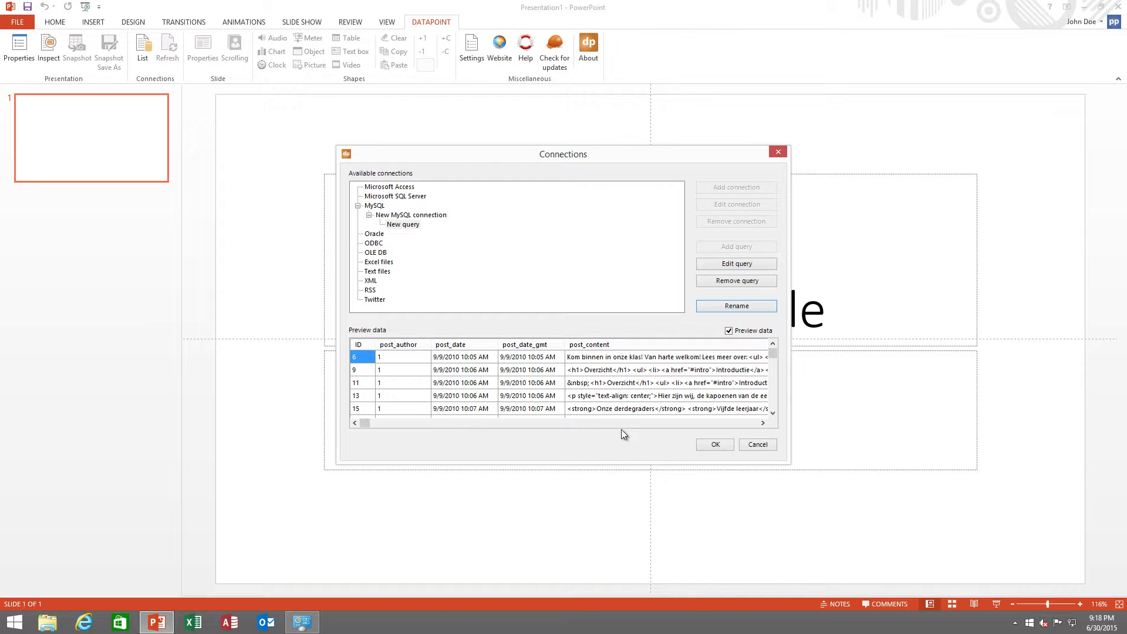
Step: Append 'order by post_date_gmt desc' to the query and test it
click(707, 267)
click(586, 301)
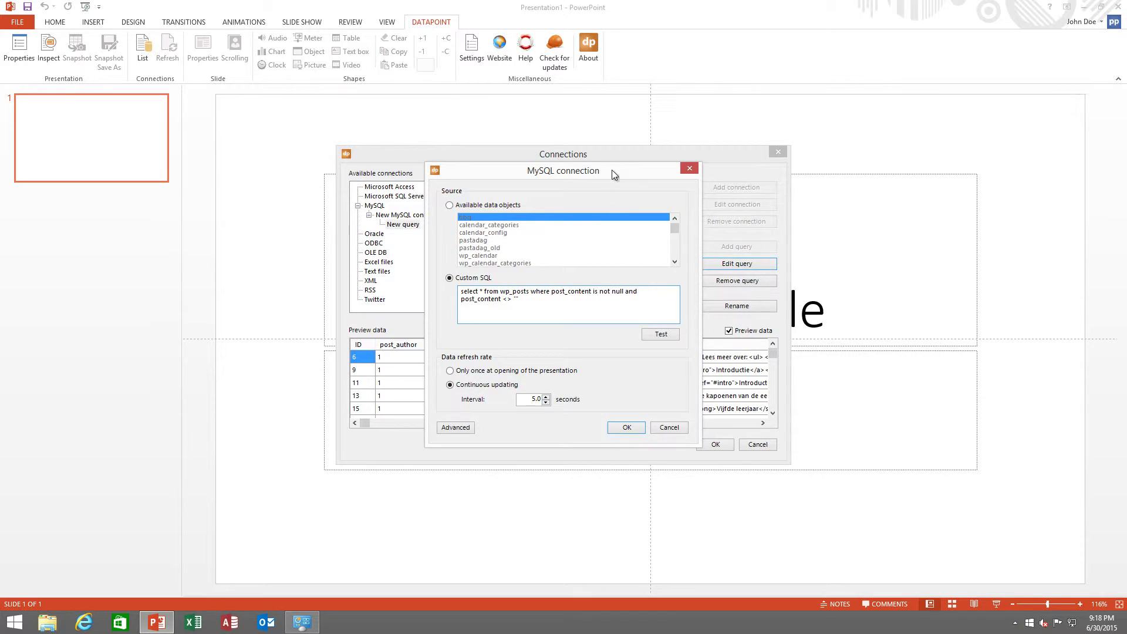
drag(612, 170, 794, 174)
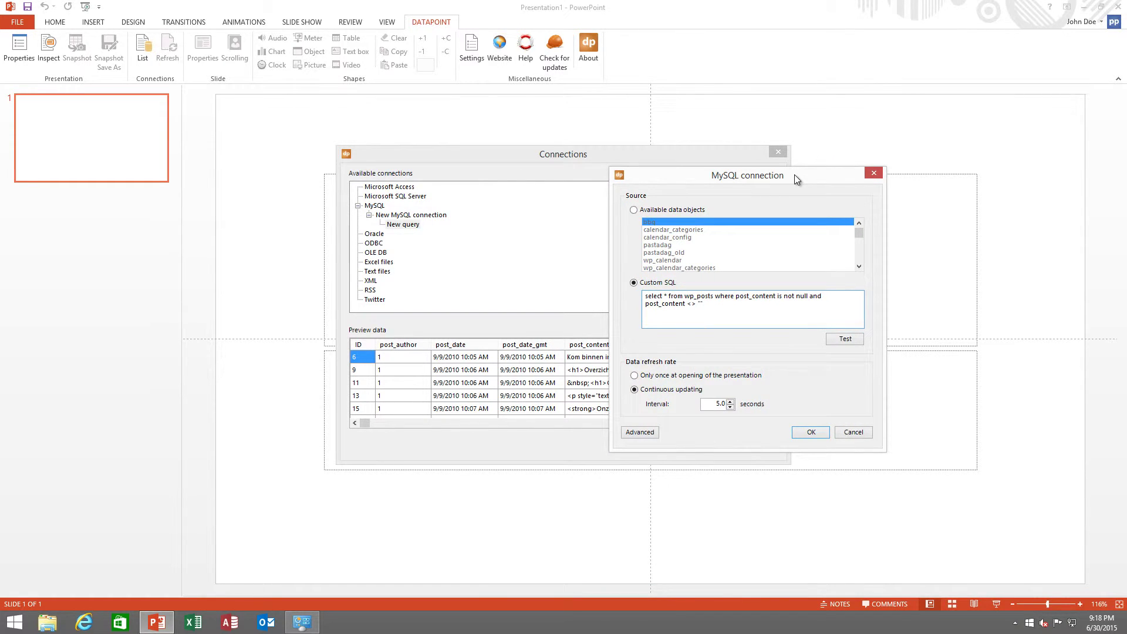
text(order by)
text( post_da)
text(te_gmt )
text(desc)
click(846, 340)
click(598, 355)
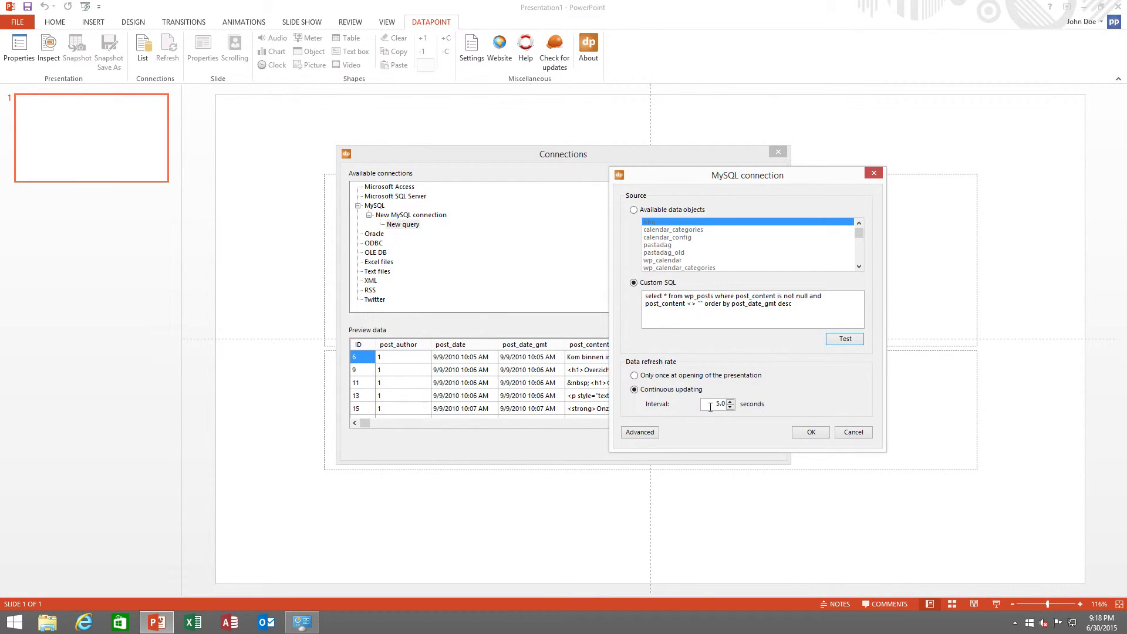
Step: Set the query refresh interval to 60.0 seconds and confirm
drag(715, 404, 736, 402)
text(60.0)
click(811, 433)
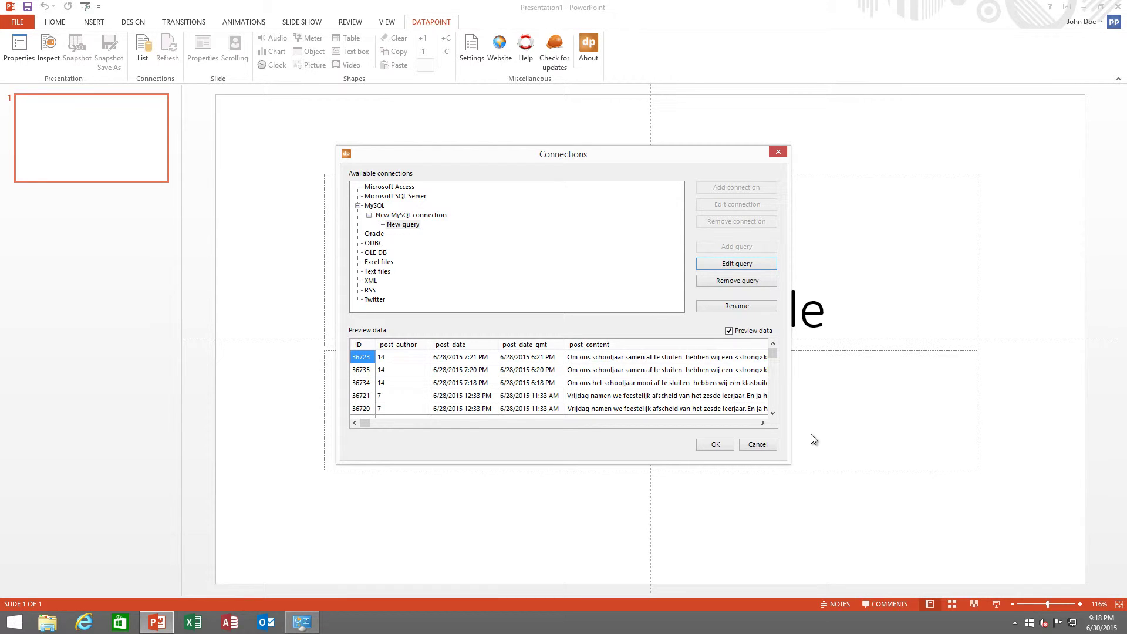
Step: Return to the slide and make the title placeholder a DataPoint text box
click(723, 443)
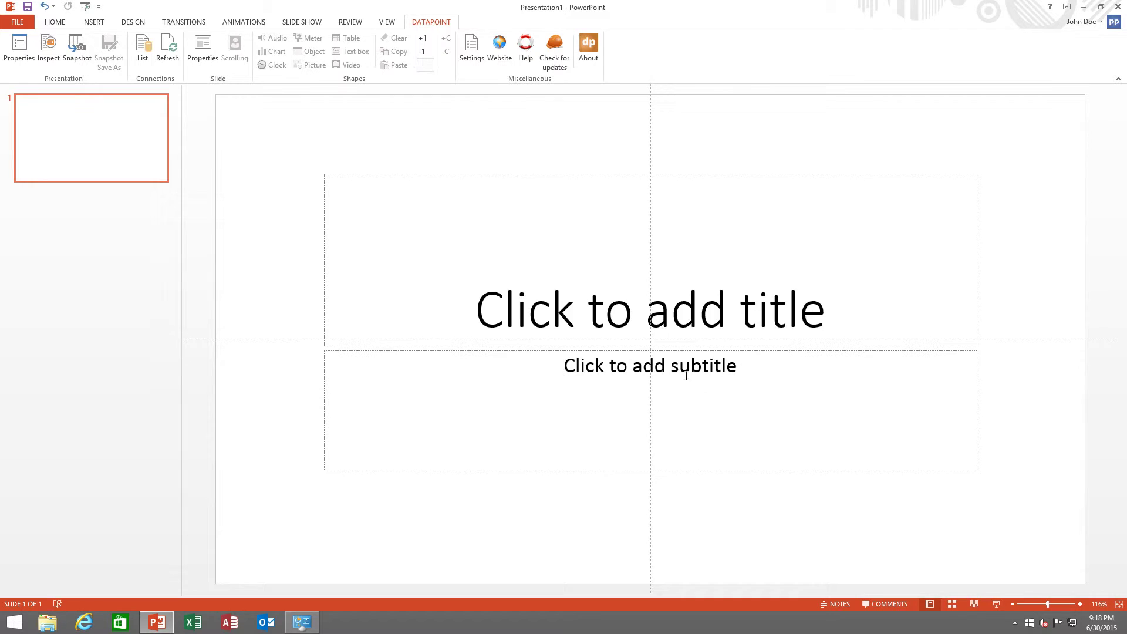
click(659, 324)
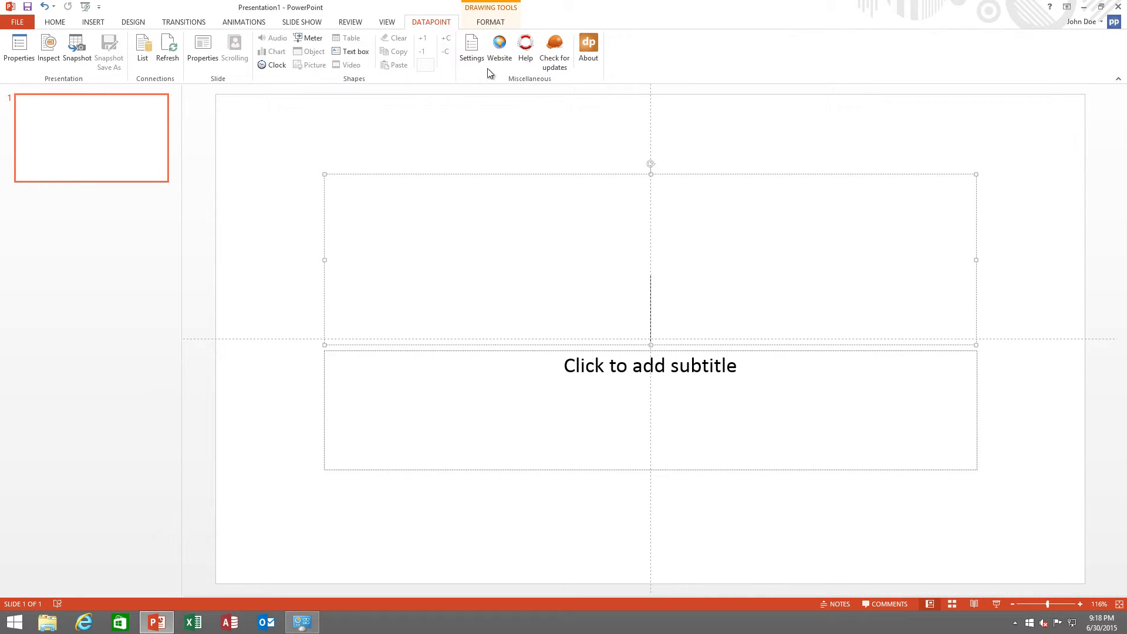
click(348, 51)
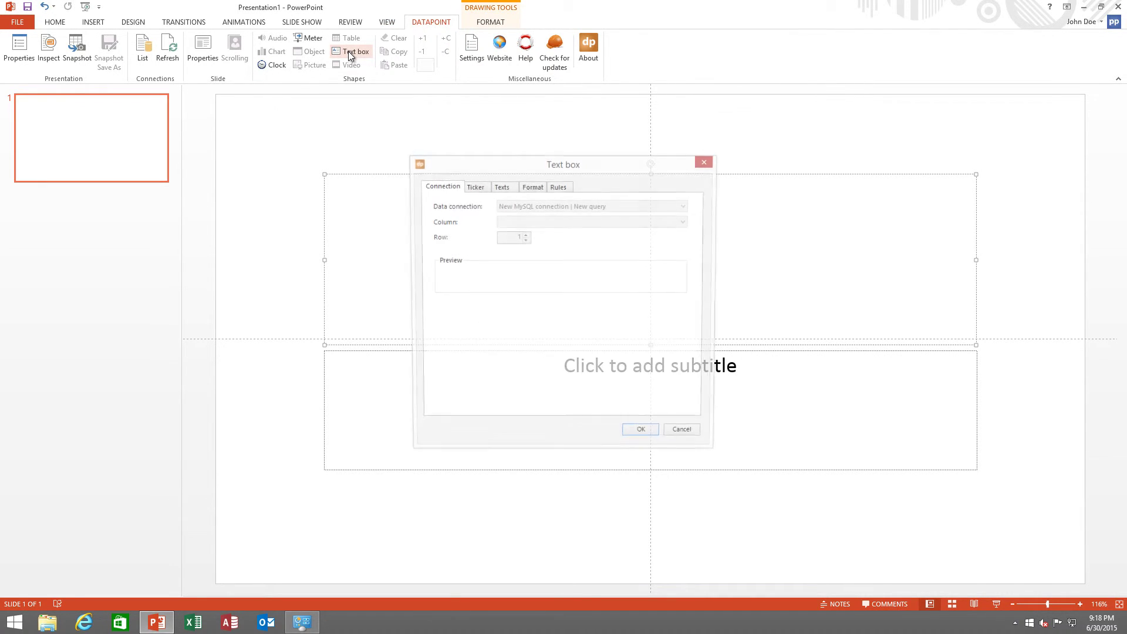
Step: Link the title text box to the MySQL query's post_content column, row 1
click(503, 206)
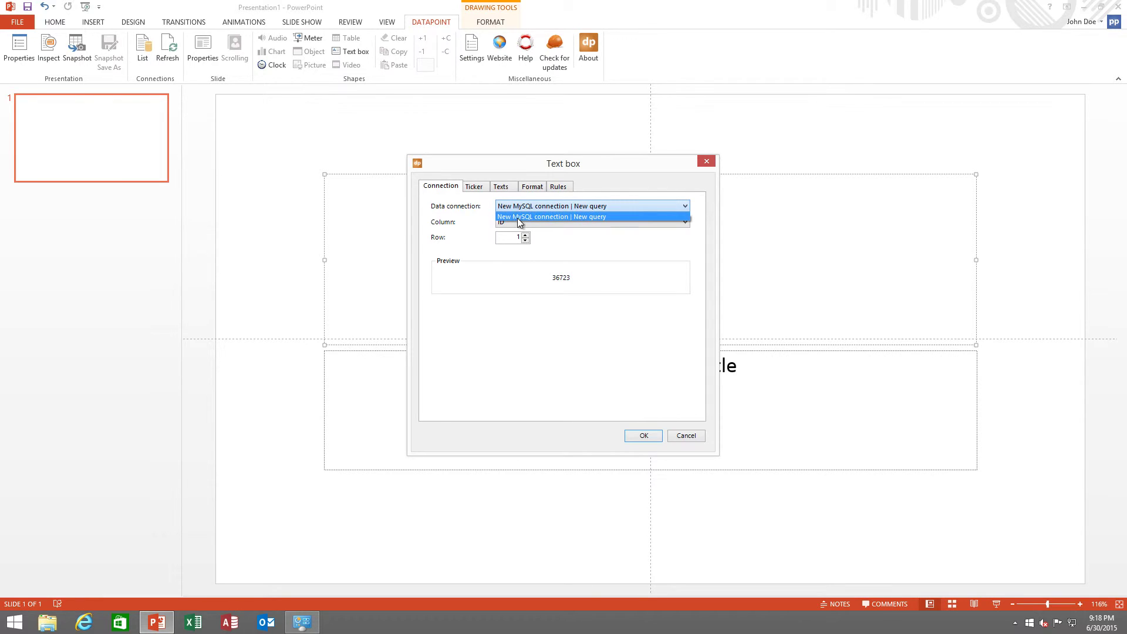
click(520, 217)
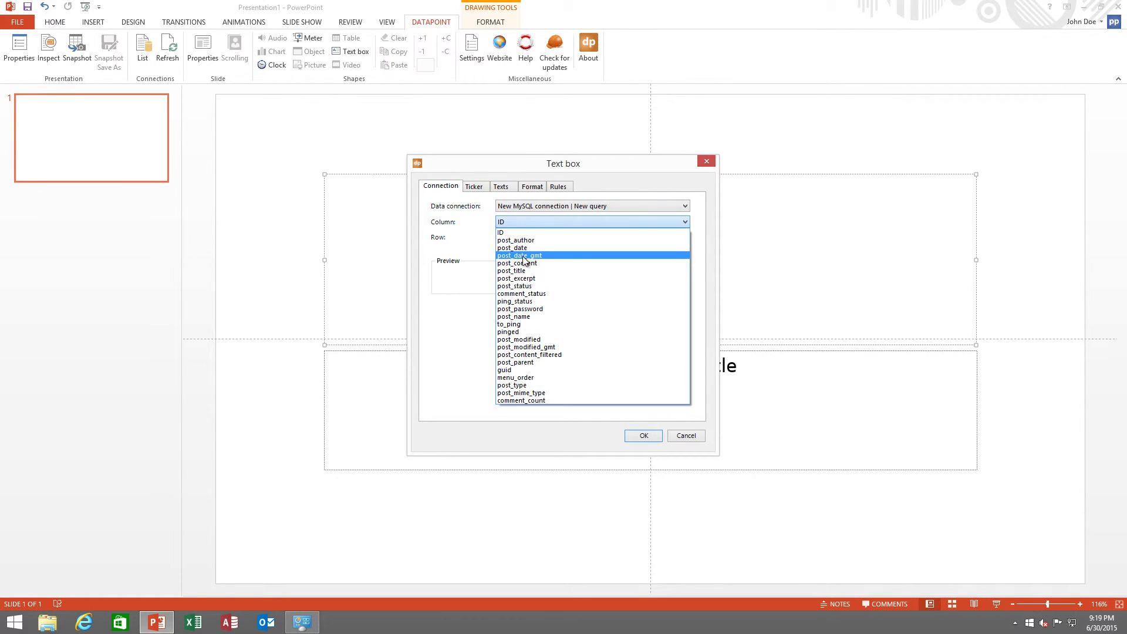
click(525, 264)
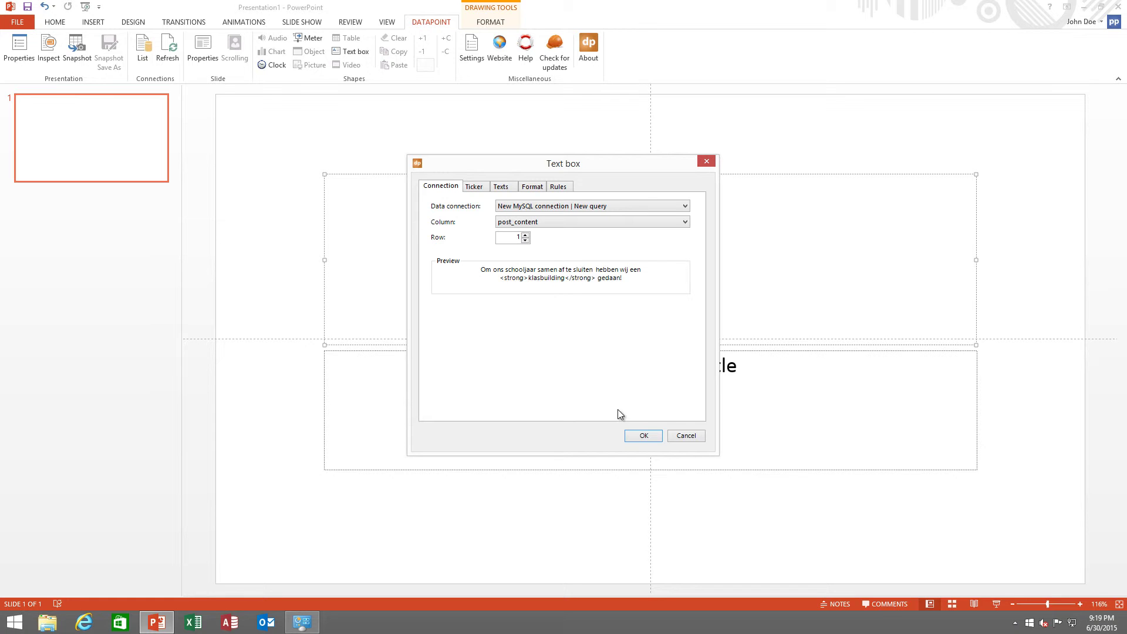
click(632, 438)
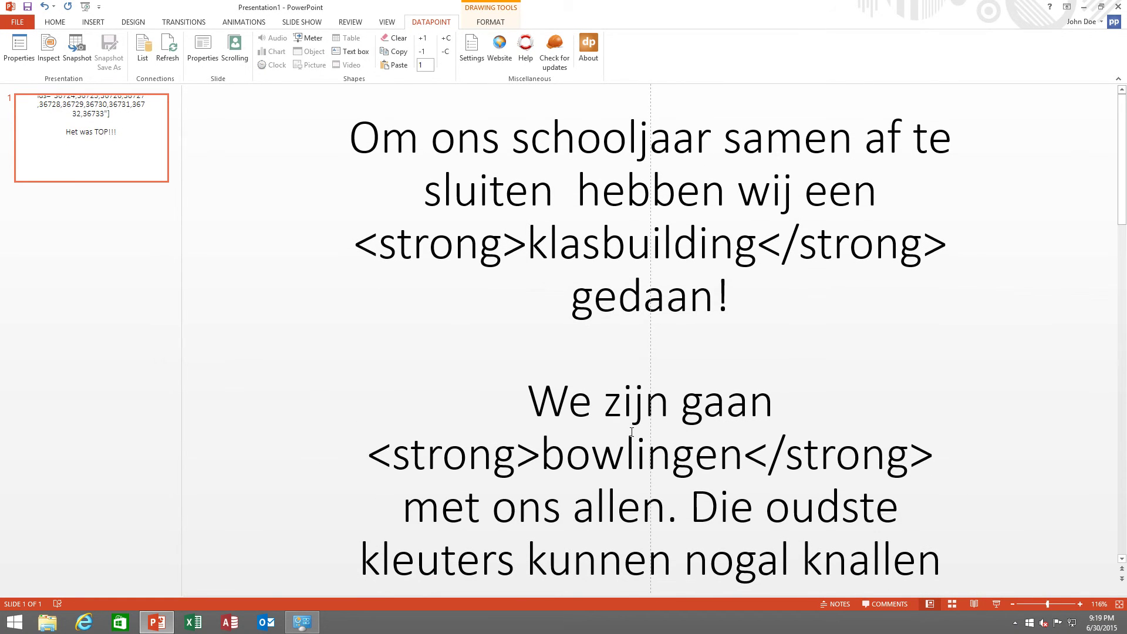
scroll(516, 244, down, 1)
scroll(516, 244, down, 1)
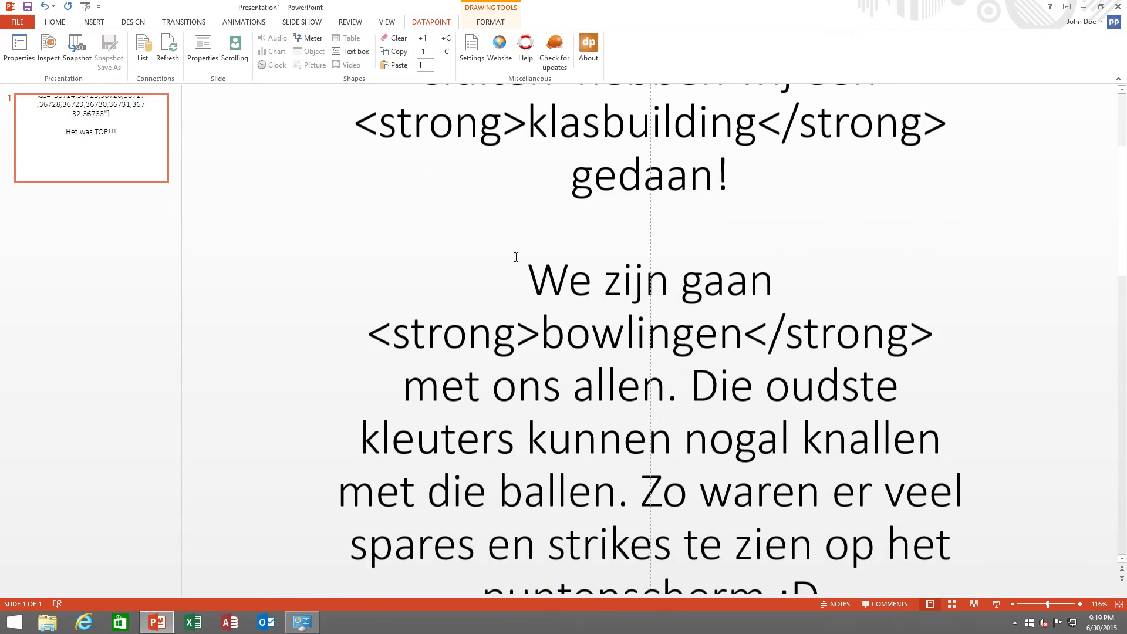
scroll(524, 274, down, 2)
scroll(523, 275, down, 2)
scroll(523, 275, down, 1)
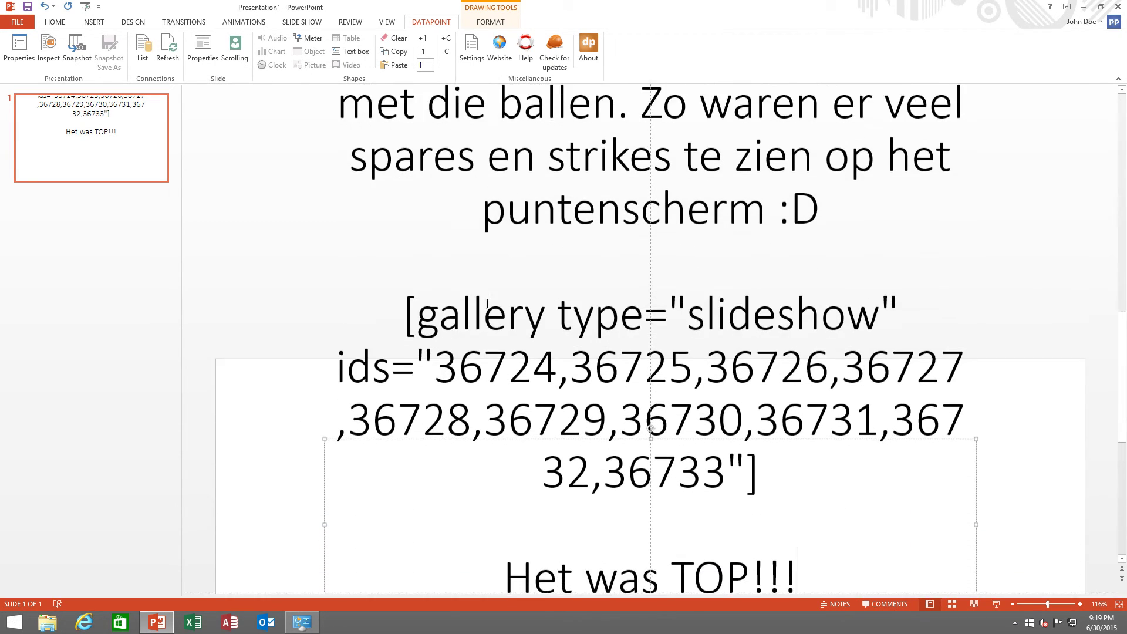
scroll(385, 351, down, 1)
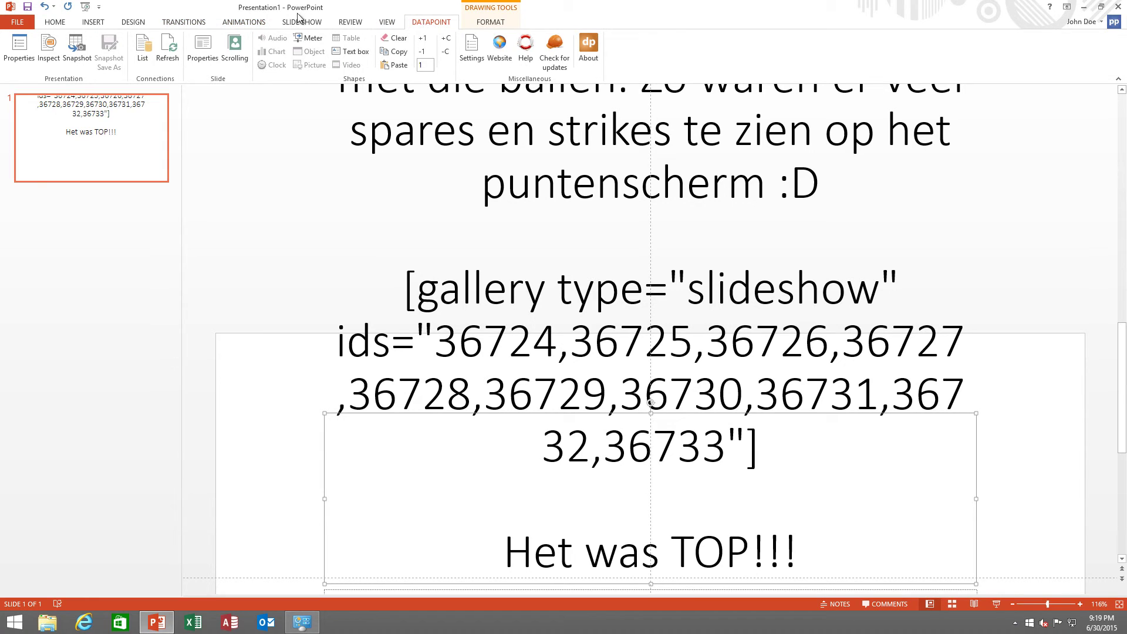
Step: Decrease the title's post text font size to 20 pt
click(55, 23)
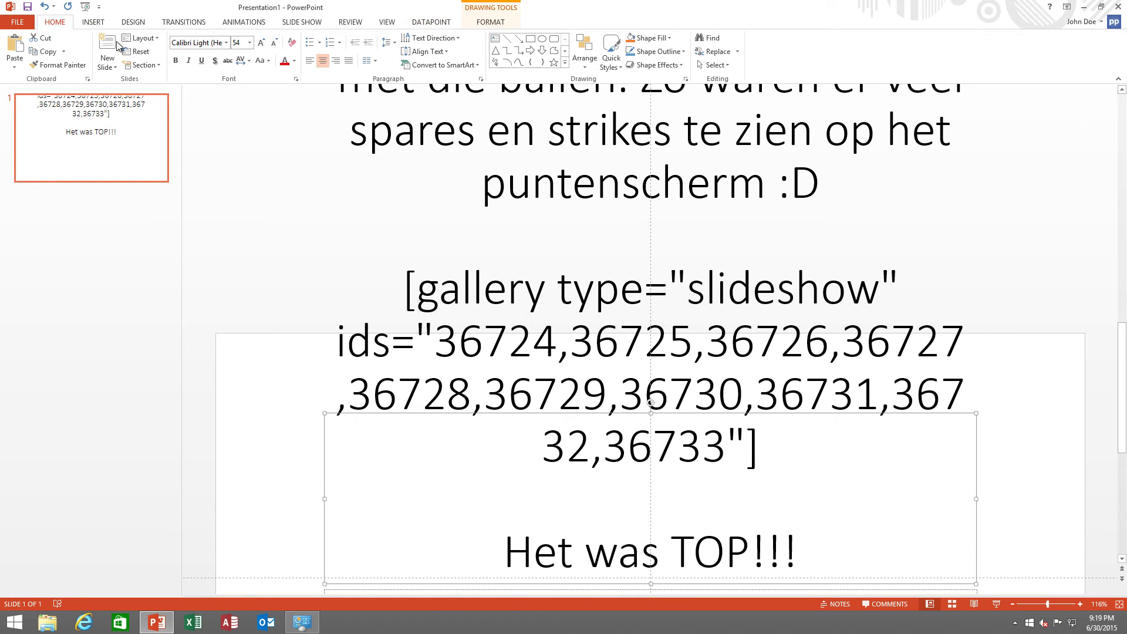
click(276, 44)
click(278, 46)
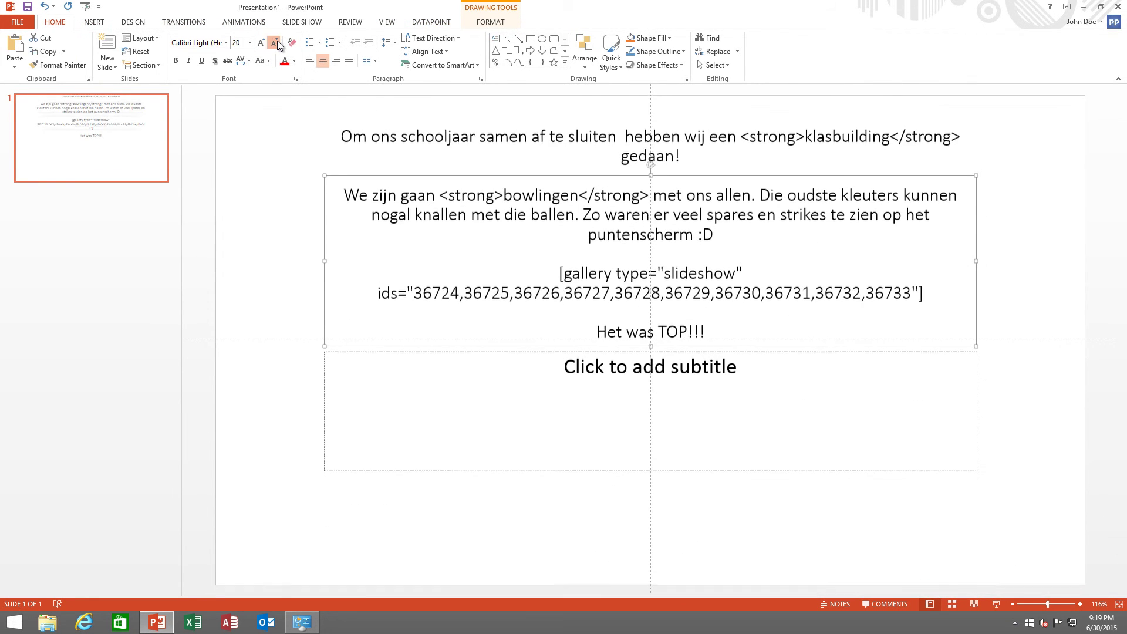